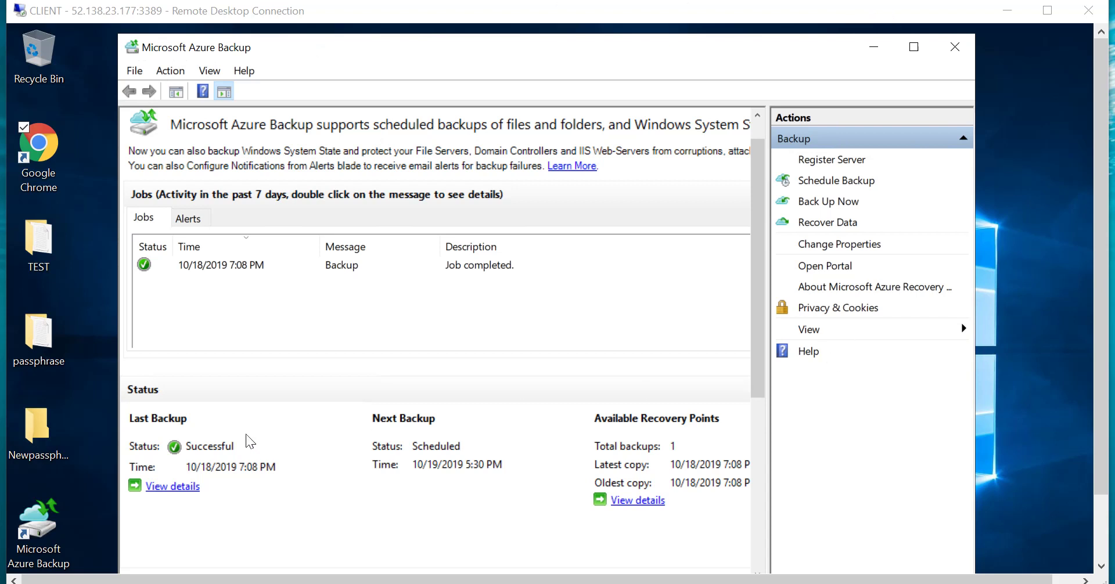
Step: Enable passphrase change in the server properties and generate a new 36-character passphrase
{"action": "left_click", "coordinate": [838, 244]}
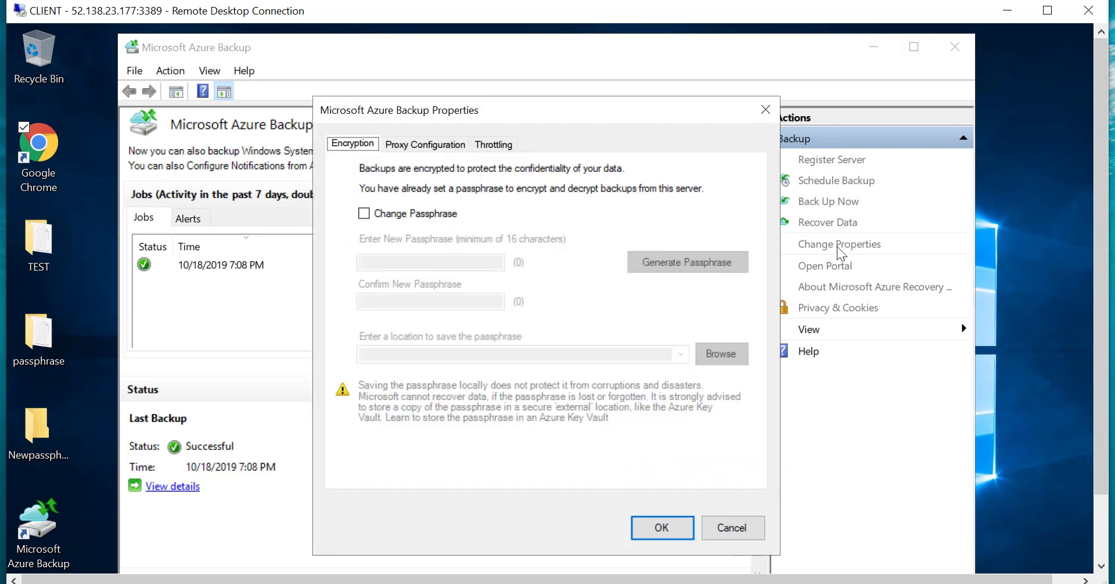
{"action": "left_click", "coordinate": [365, 214]}
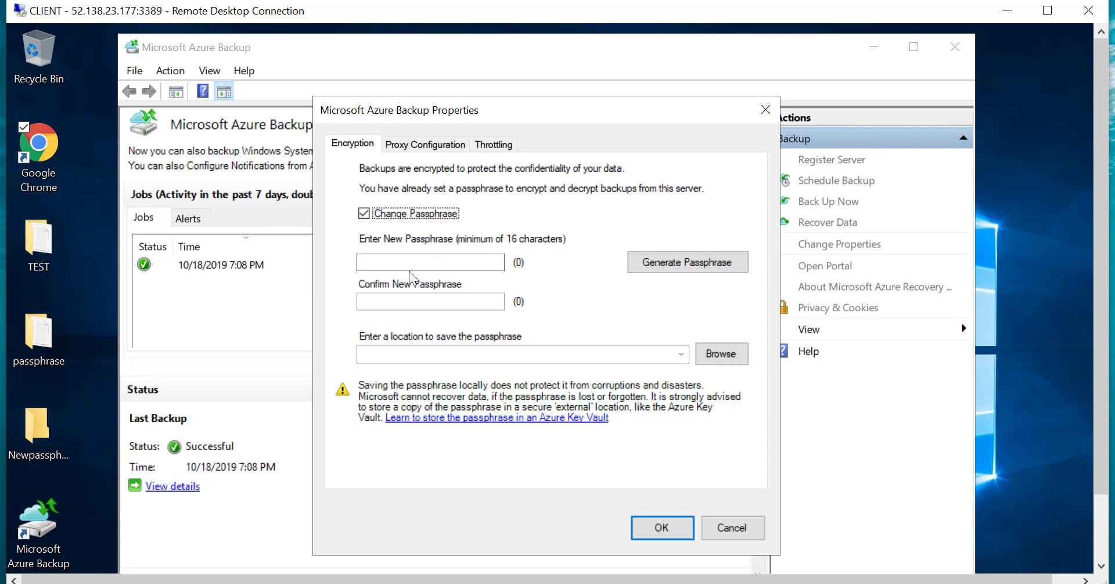
{"action": "left_click", "coordinate": [668, 264]}
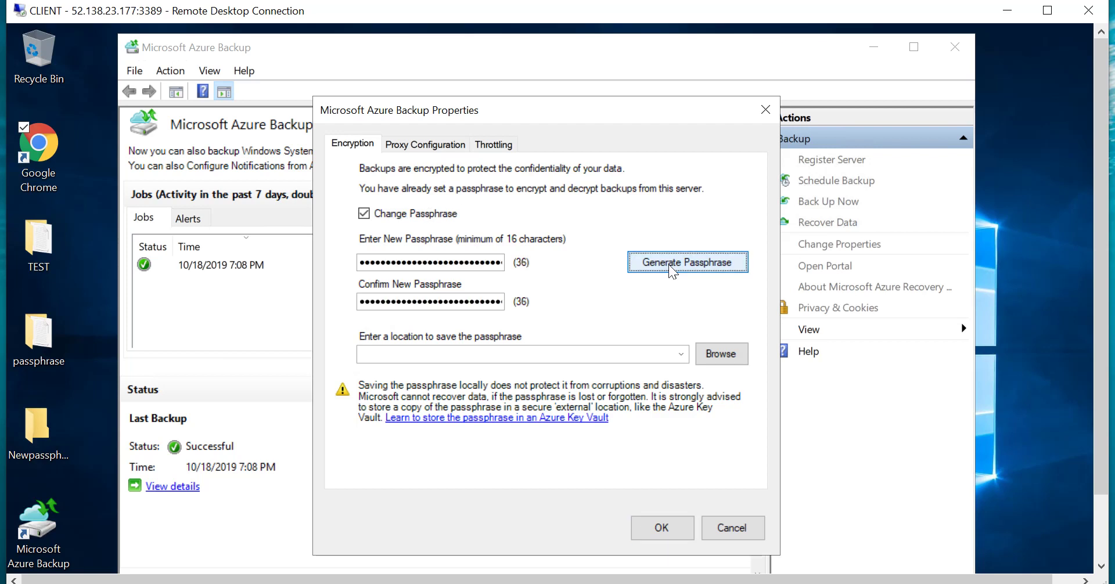
Step: Save the passphrase to the Desktop's Newpassphrase folder and apply the properties
{"action": "left_click", "coordinate": [718, 353]}
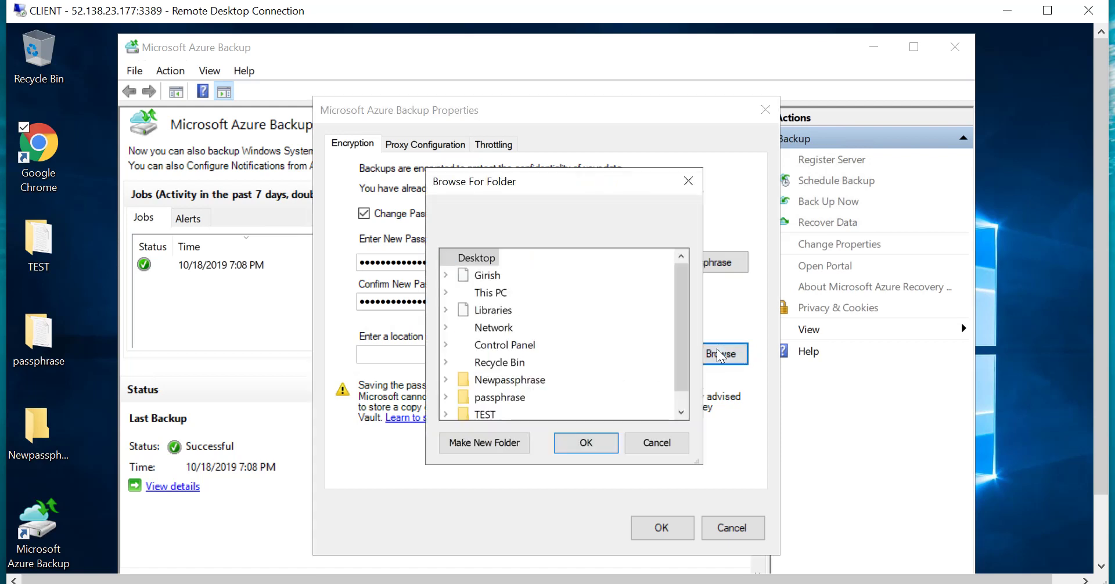
{"action": "left_click", "coordinate": [537, 384]}
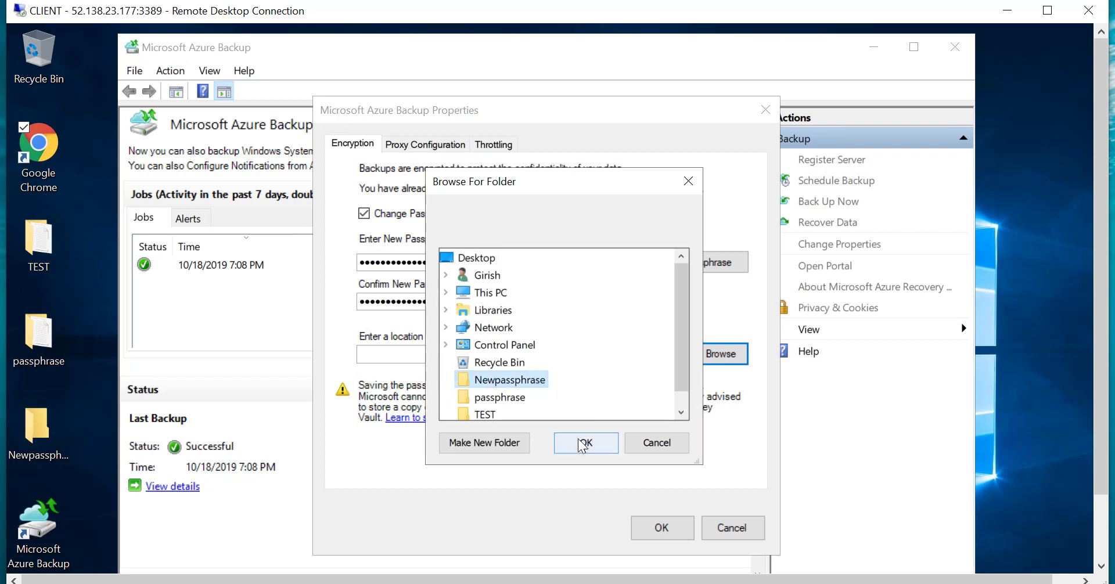
{"action": "left_click", "coordinate": [581, 444]}
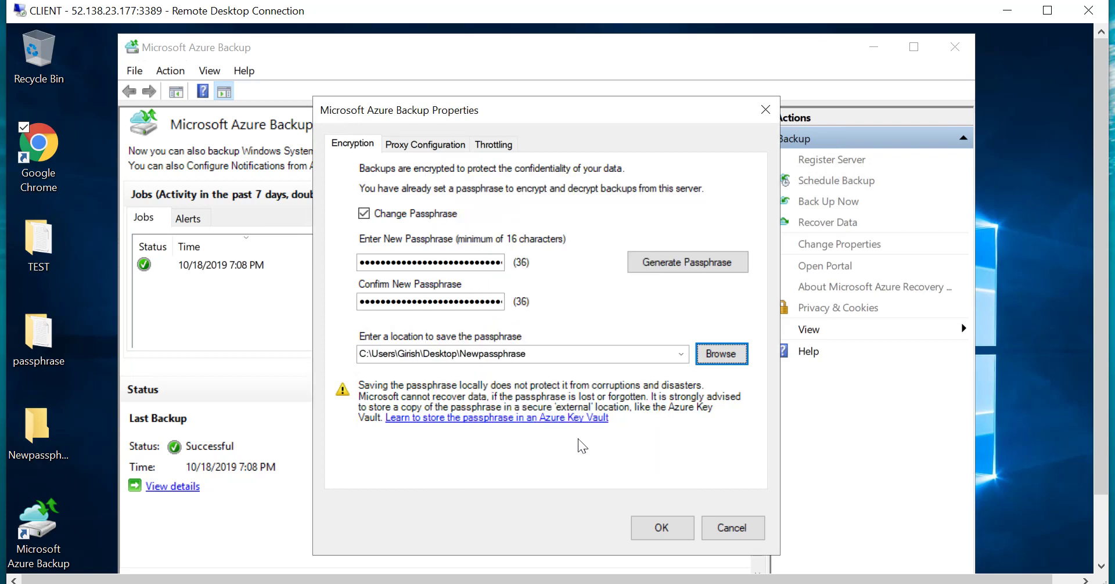
{"action": "left_click", "coordinate": [680, 531]}
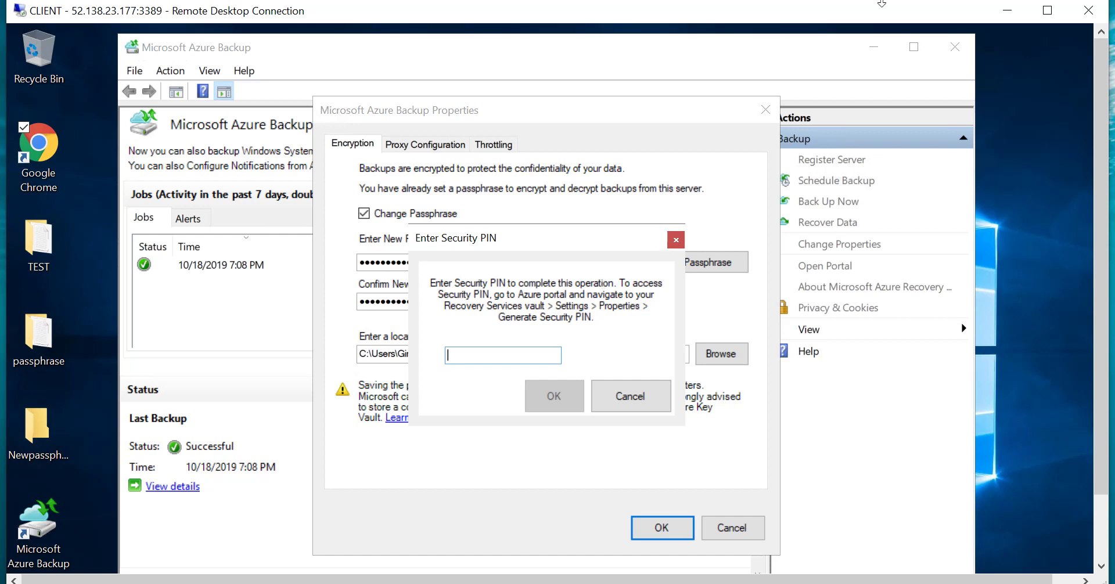
{"action": "left_click", "coordinate": [1049, 9]}
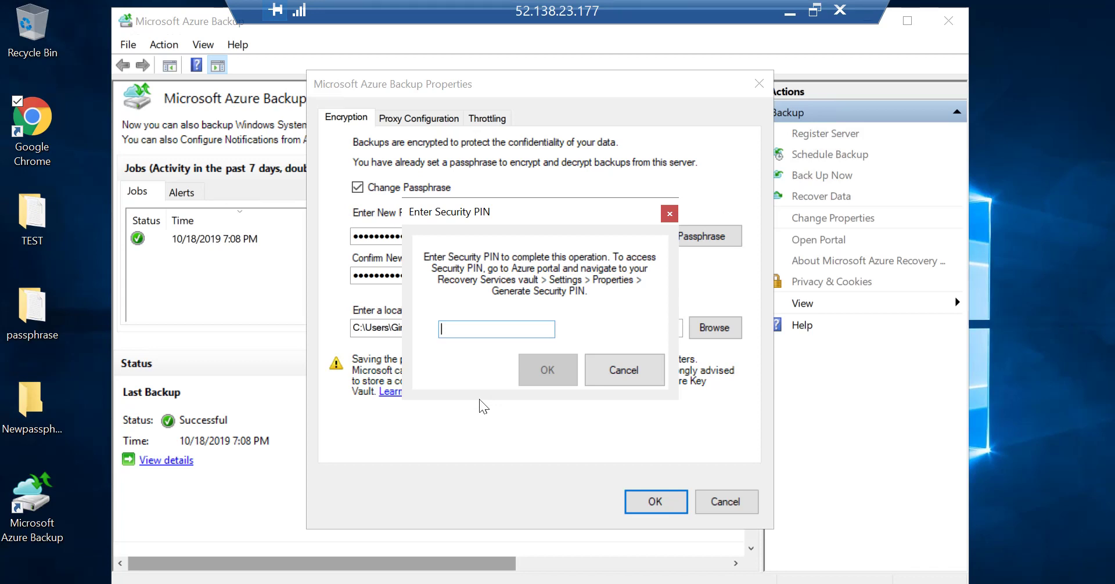
Step: Generate a security PIN under TEST-RSV's Properties and copy it to the clipboard
{"action": "key", "text": "alt+Tab"}
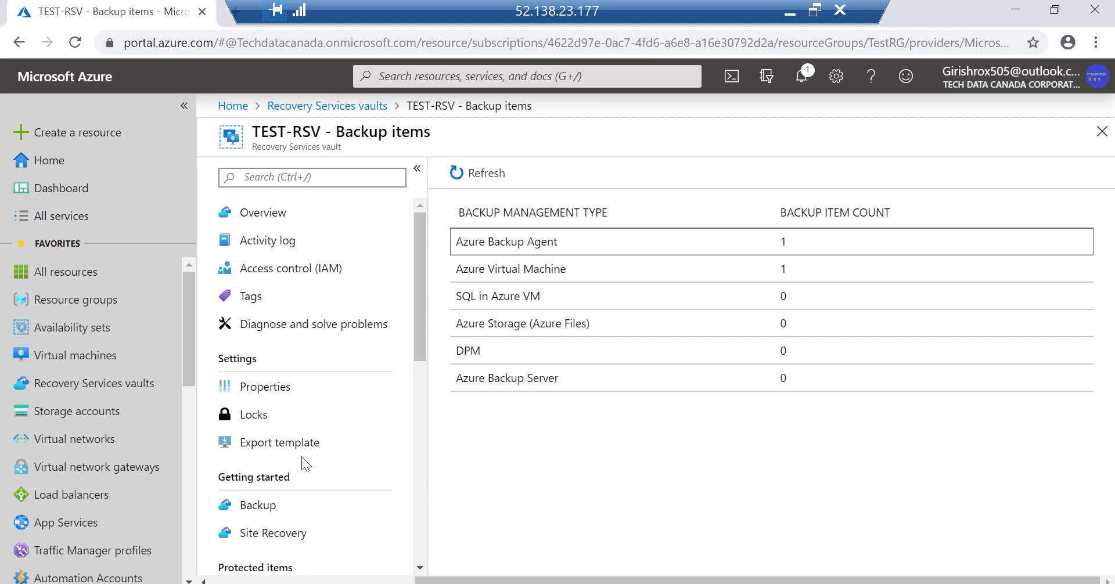
{"action": "left_click", "coordinate": [292, 401]}
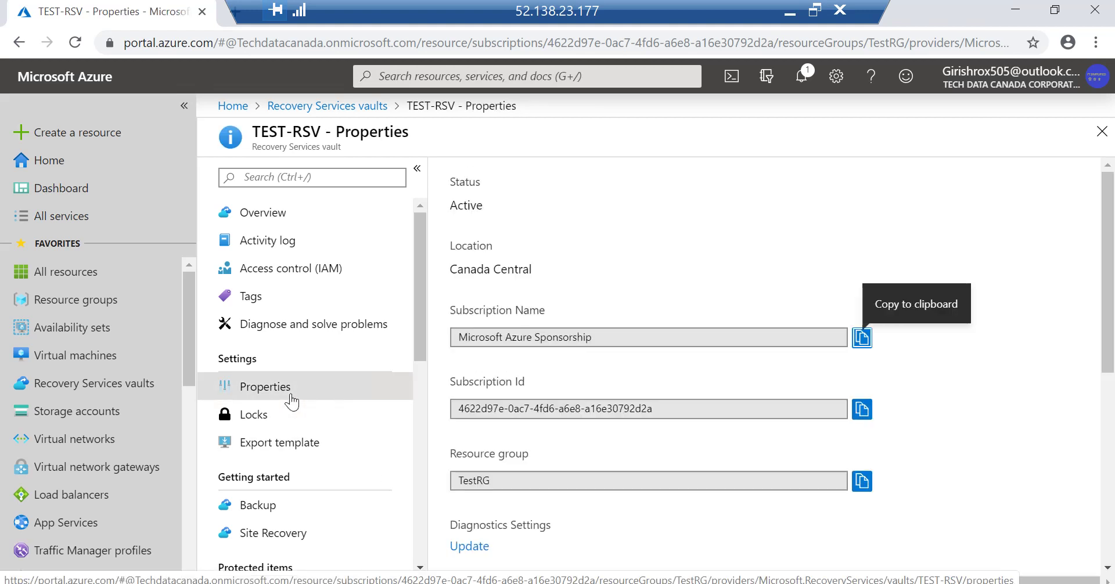
{"action": "scroll", "coordinate": [911, 444], "scroll_direction": "down", "scroll_amount": 5}
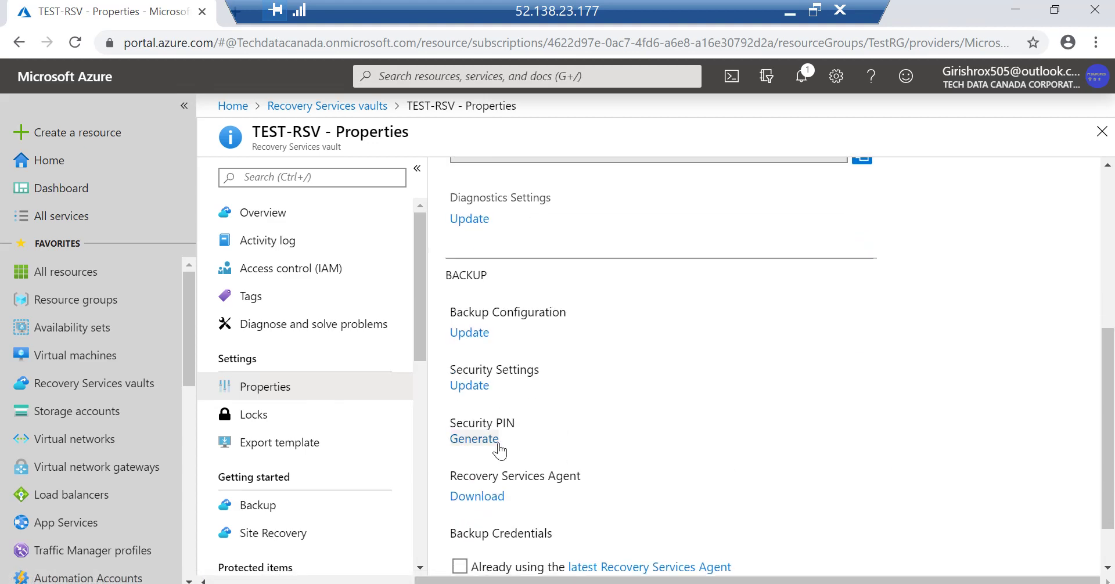
{"action": "left_click", "coordinate": [474, 439]}
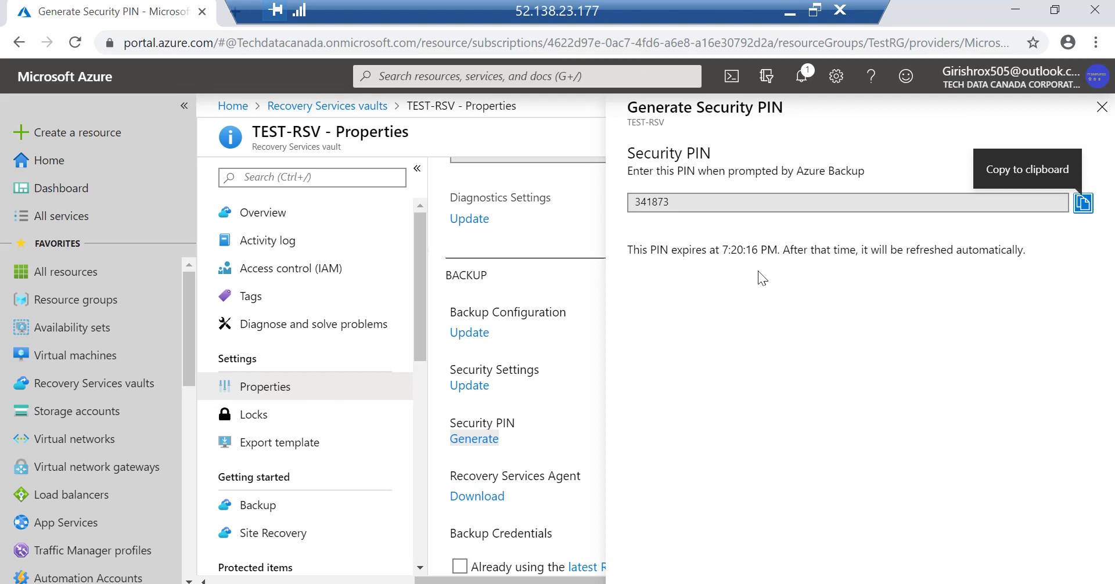
{"action": "left_click", "coordinate": [1082, 205]}
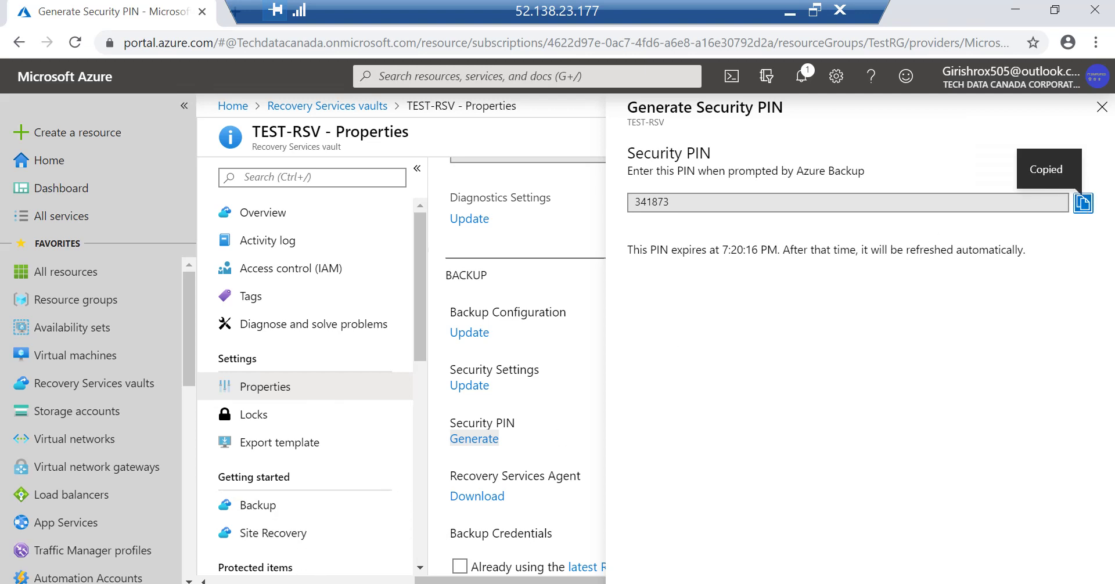
Step: Paste the copied security PIN into the PIN prompt, submit it, and dismiss the success message
{"action": "mouse_move", "coordinate": [302, 581]}
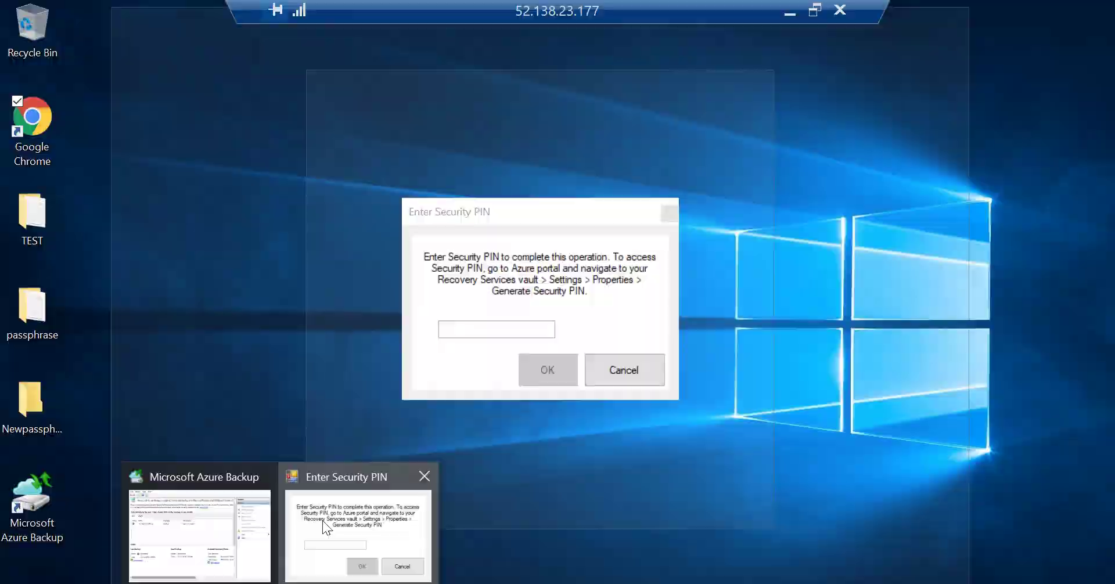
{"action": "left_click", "coordinate": [322, 521]}
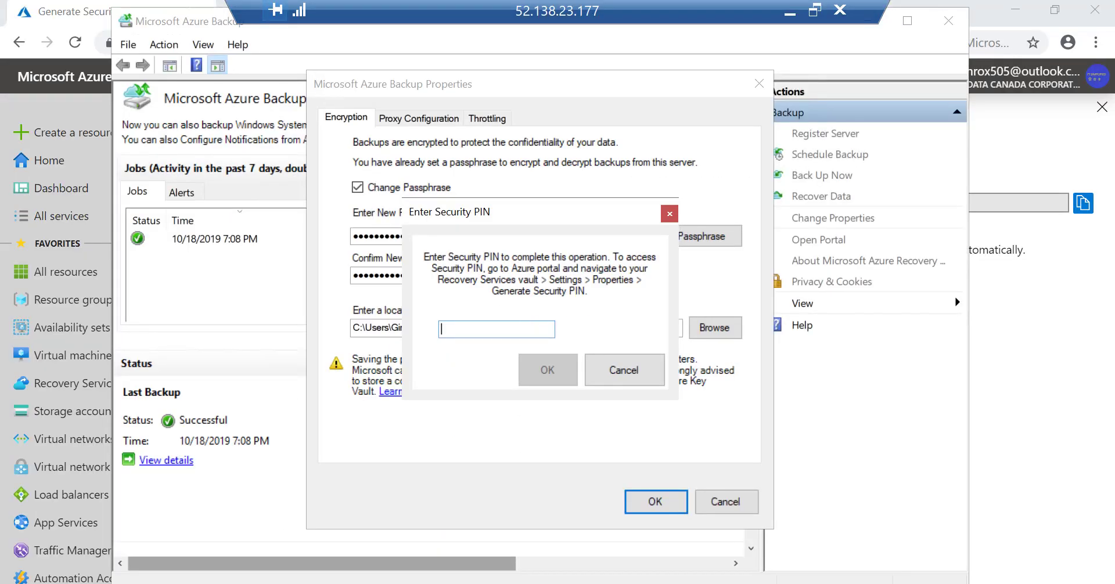
{"action": "key", "text": "ctrl+v"}
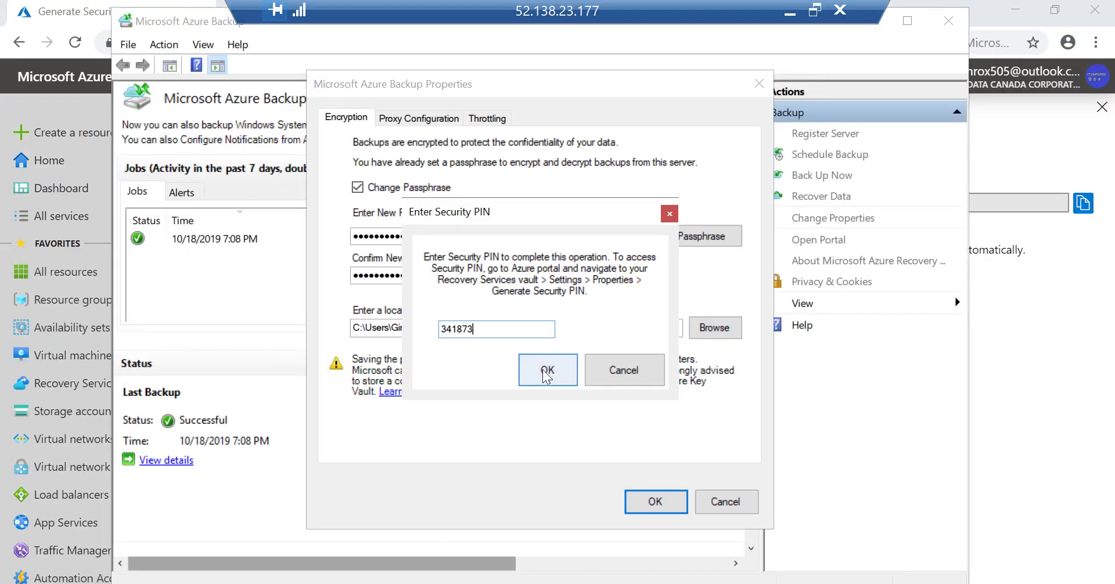
{"action": "left_click", "coordinate": [545, 371]}
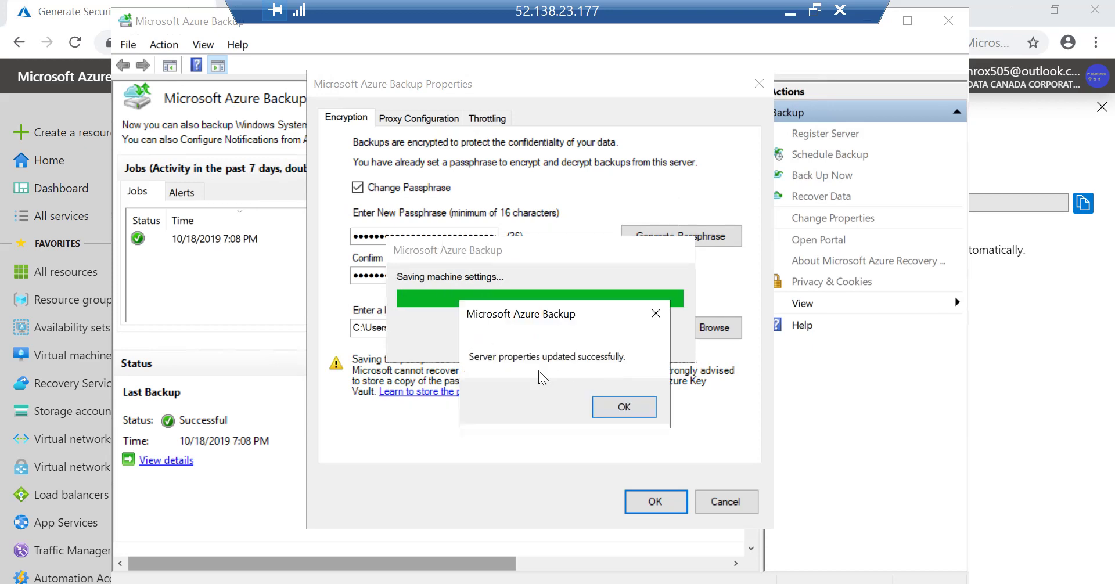
{"action": "left_click", "coordinate": [621, 408]}
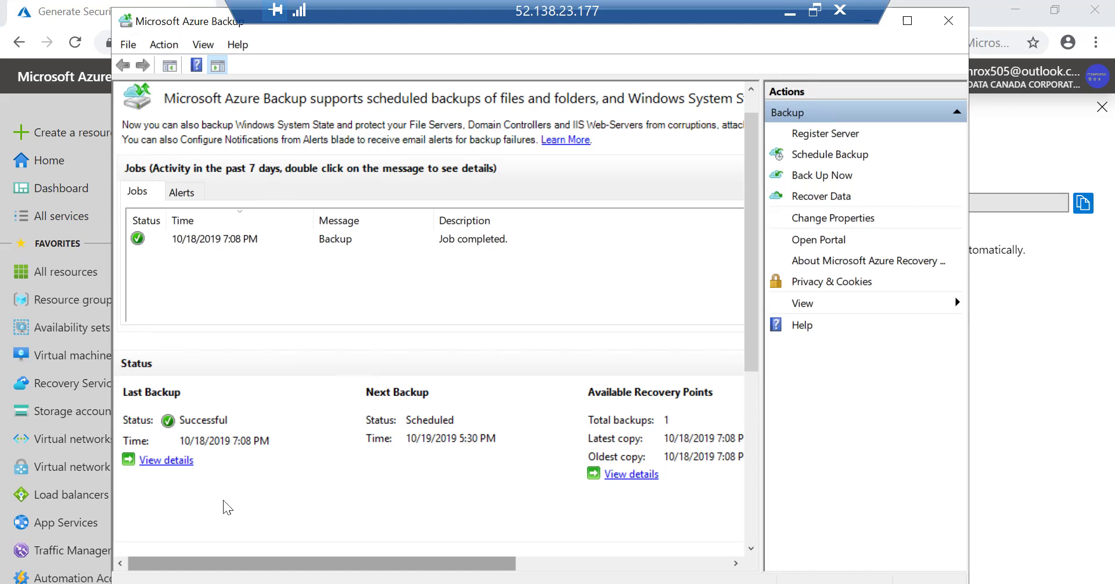
Step: Cancel the accidentally started recovery wizard and minimize the backup console to reveal the desktop
{"action": "left_click", "coordinate": [826, 198]}
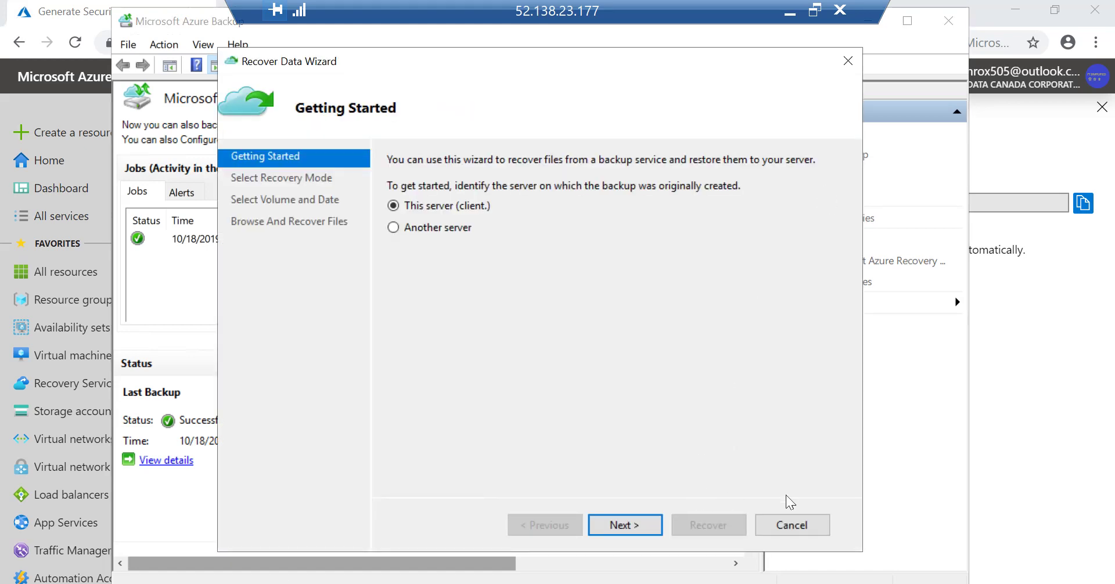
{"action": "left_click", "coordinate": [798, 524]}
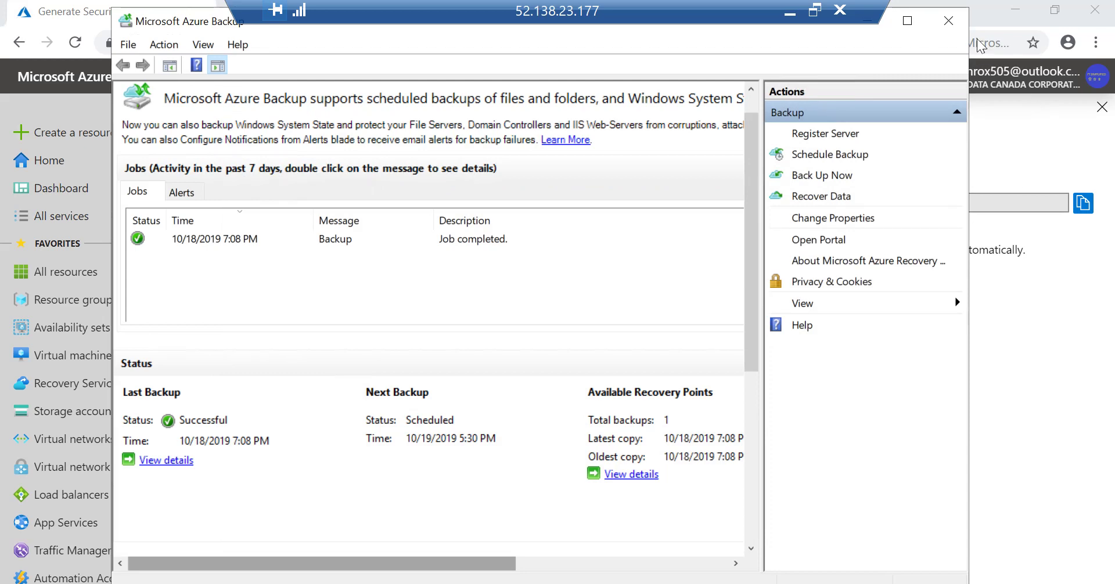
{"action": "left_click", "coordinate": [1020, 12]}
{"action": "left_click", "coordinate": [1020, 8]}
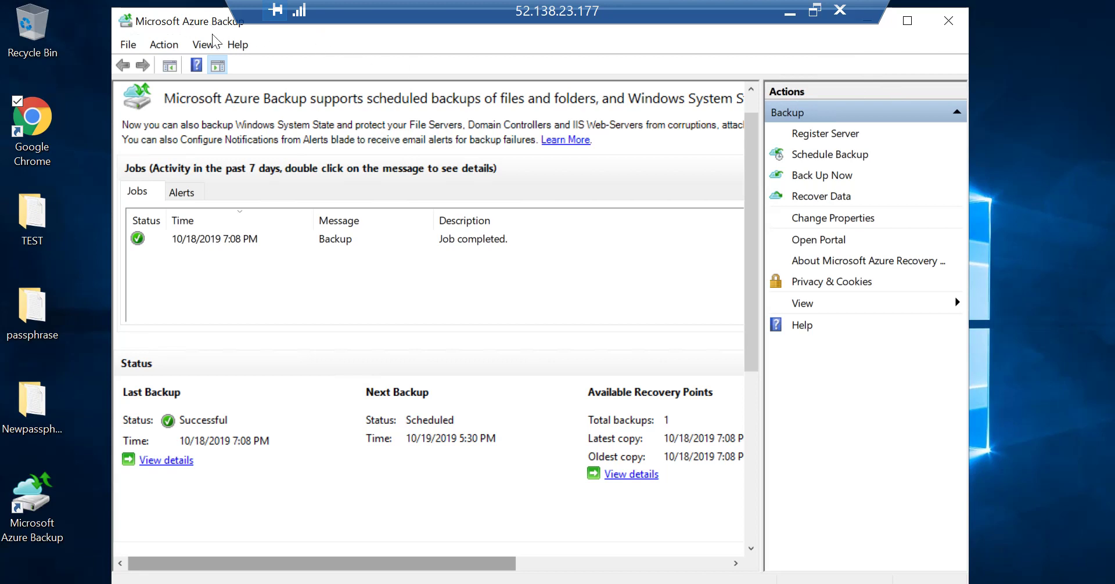
{"action": "left_click_drag", "start_coordinate": [192, 31], "coordinate": [226, 48]}
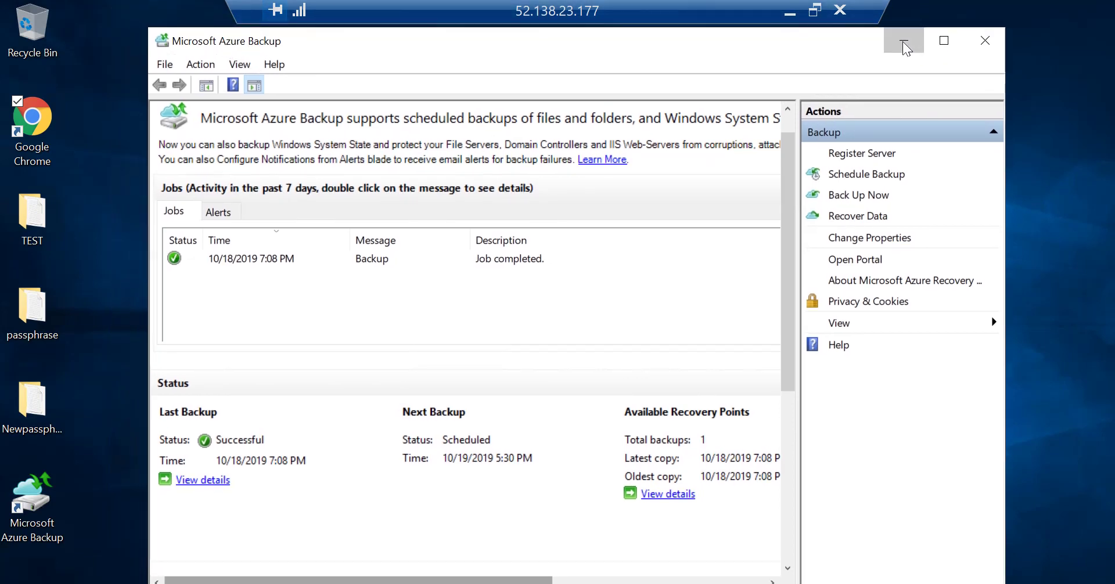
{"action": "left_click", "coordinate": [902, 41]}
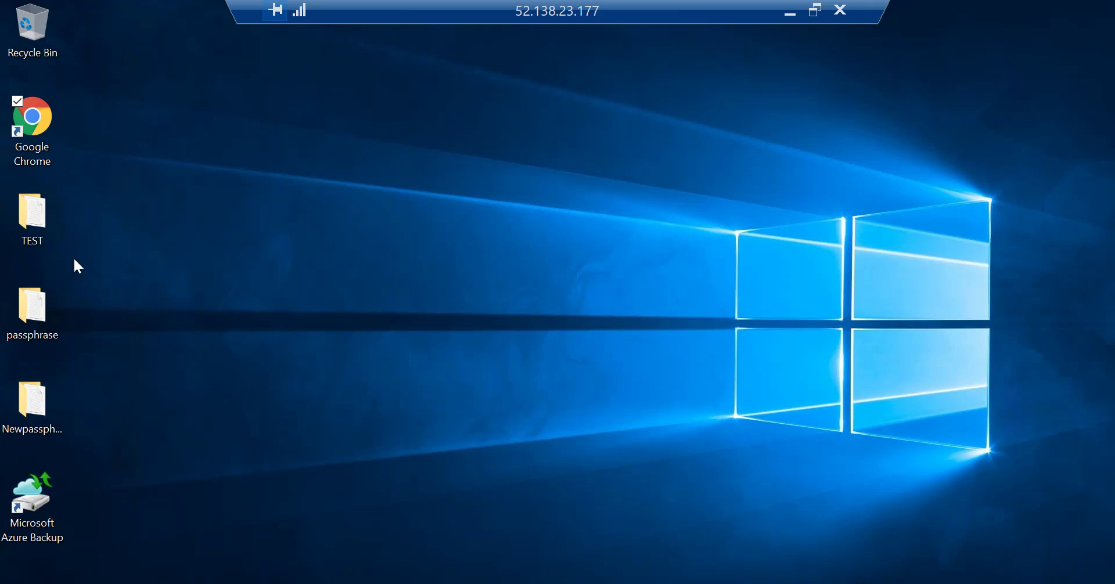
Step: Delete the TEST folder, empty the Recycle Bin, and return to the backup console
{"action": "right_click", "coordinate": [40, 233]}
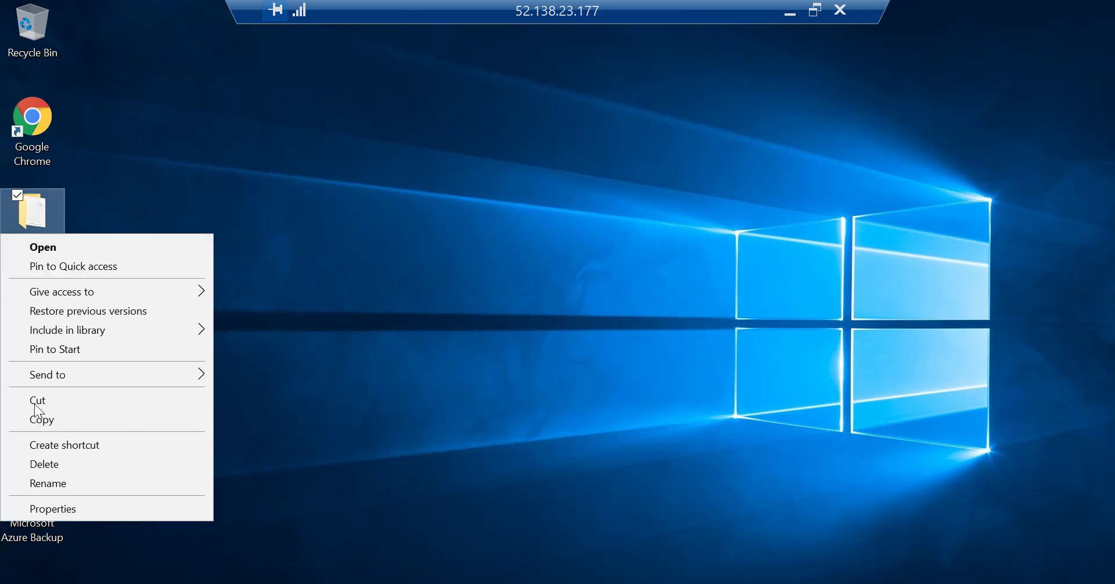
{"action": "left_click", "coordinate": [72, 465]}
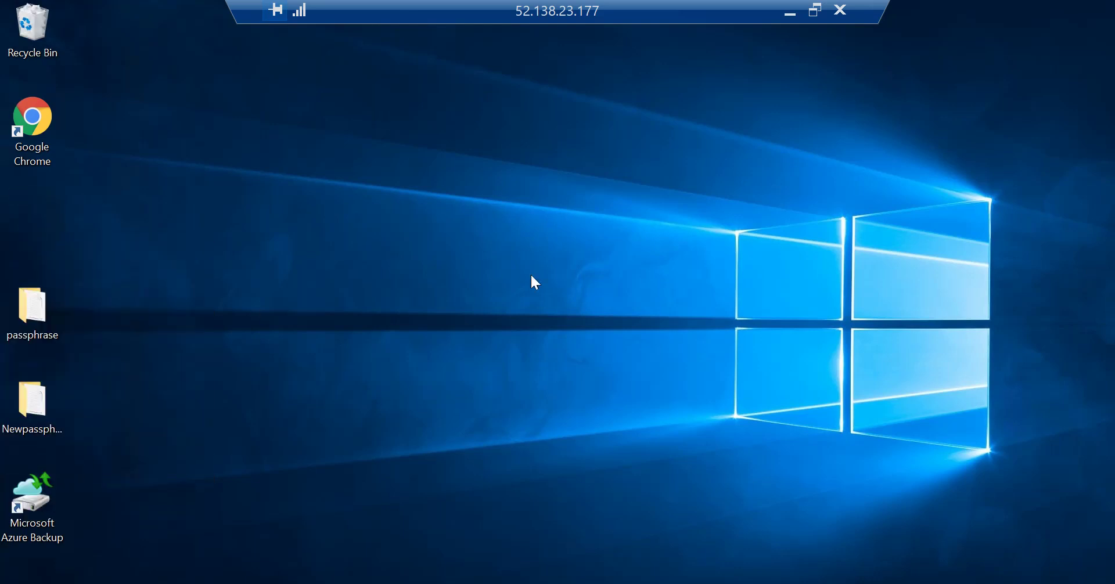
{"action": "right_click", "coordinate": [30, 34]}
{"action": "left_click", "coordinate": [84, 71]}
{"action": "left_click", "coordinate": [630, 351]}
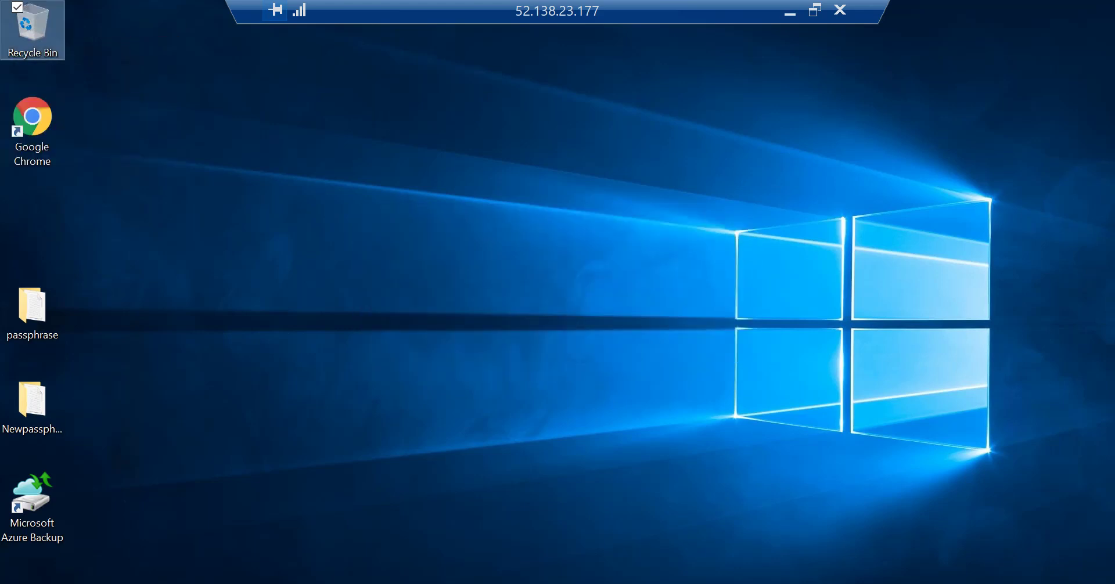
{"action": "key", "text": "alt+Tab"}
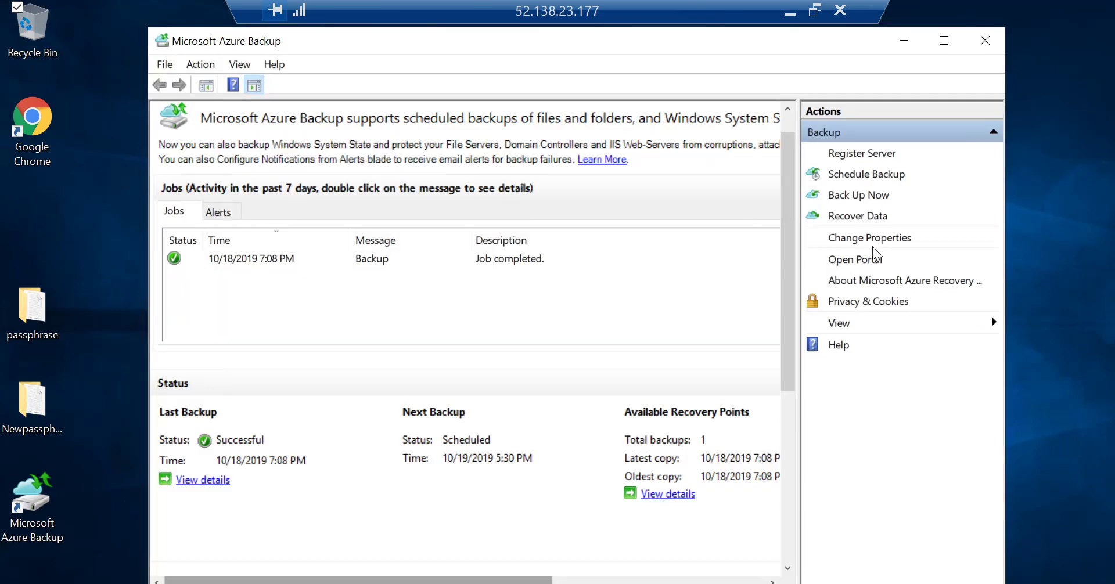
Step: Start Recover Data for this server and choose to recover a whole volume
{"action": "left_click", "coordinate": [854, 222]}
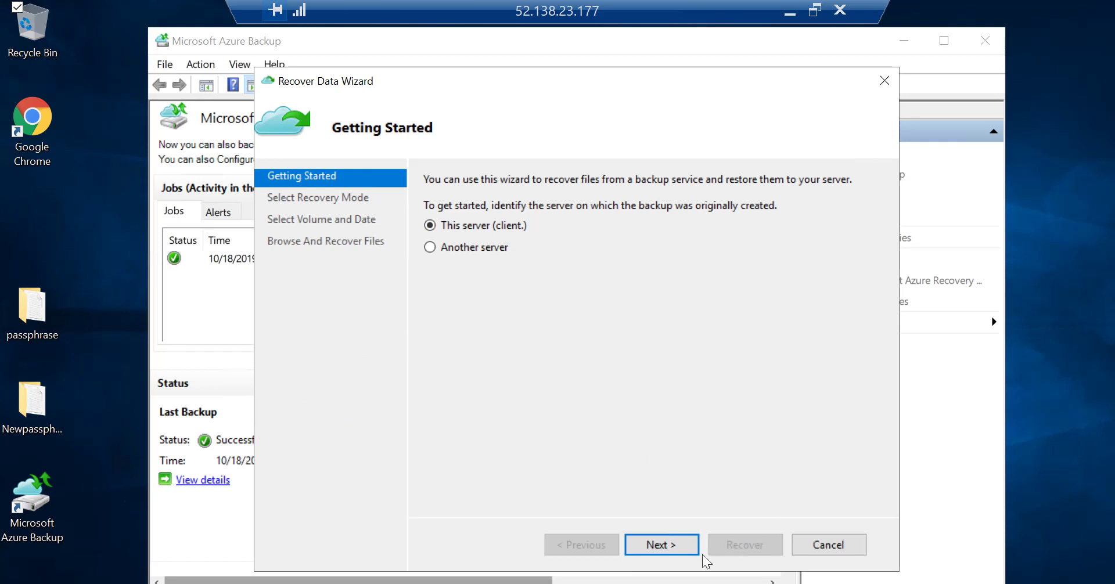
{"action": "left_click", "coordinate": [669, 539]}
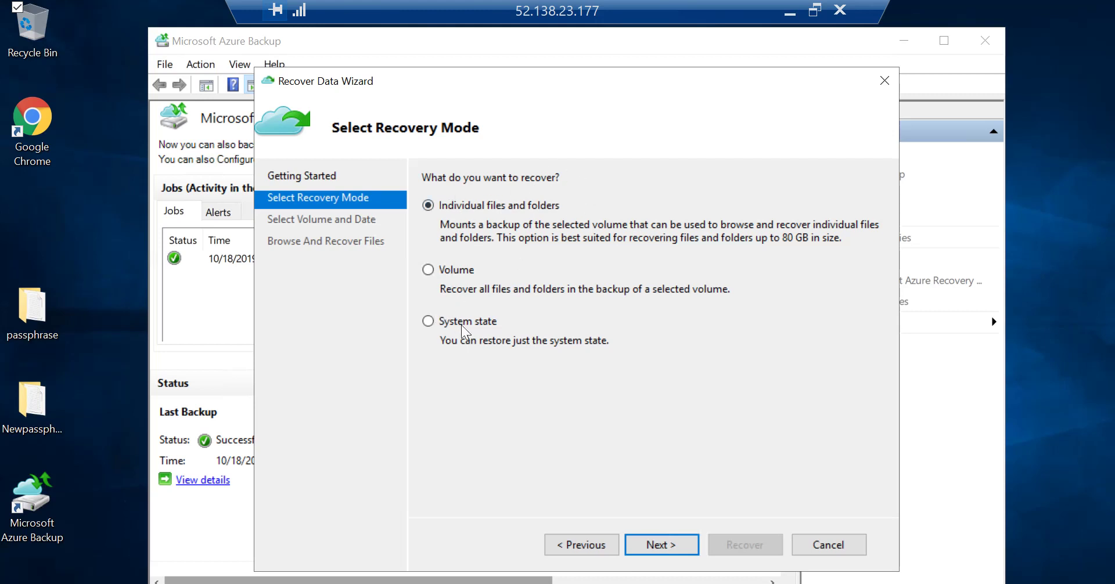
{"action": "left_click", "coordinate": [434, 273]}
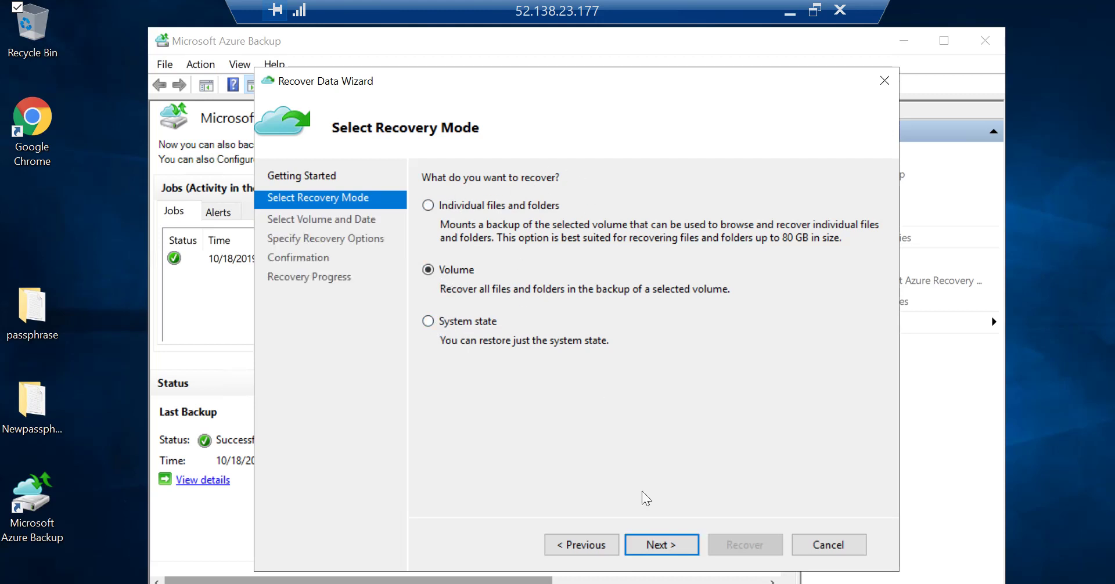
{"action": "left_click", "coordinate": [663, 544]}
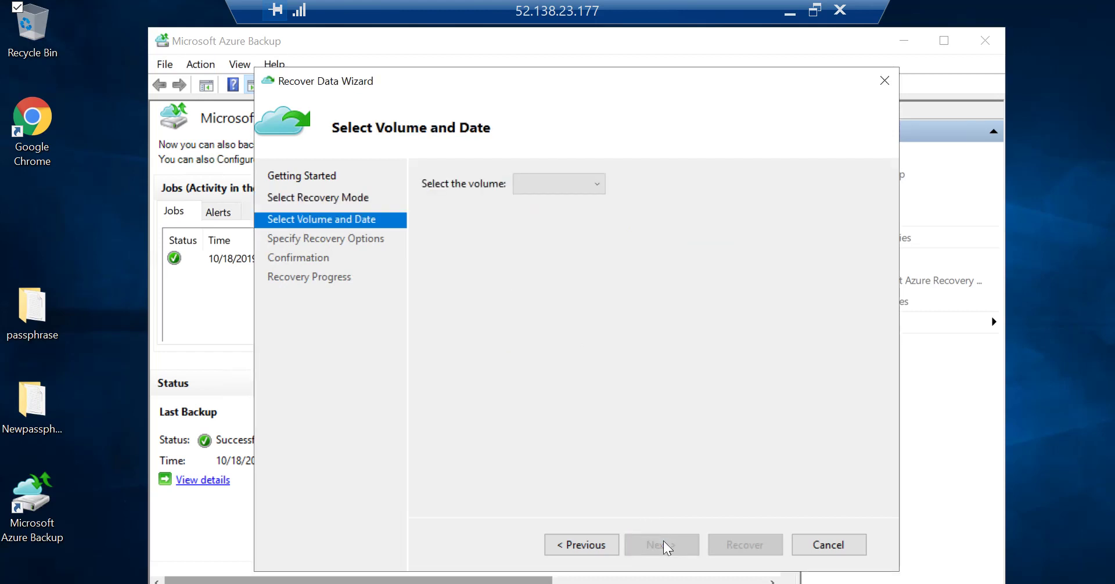
Step: Select C:\ from the 10/18/2019 7:08 PM backup, restoring to original location with copies
{"action": "left_click", "coordinate": [584, 188]}
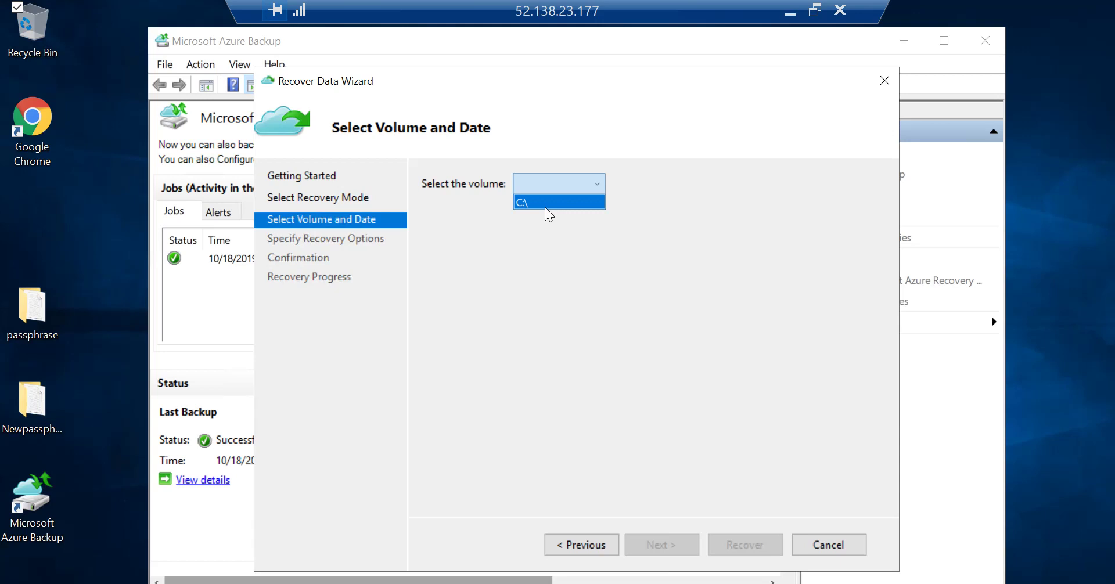
{"action": "left_click", "coordinate": [549, 203]}
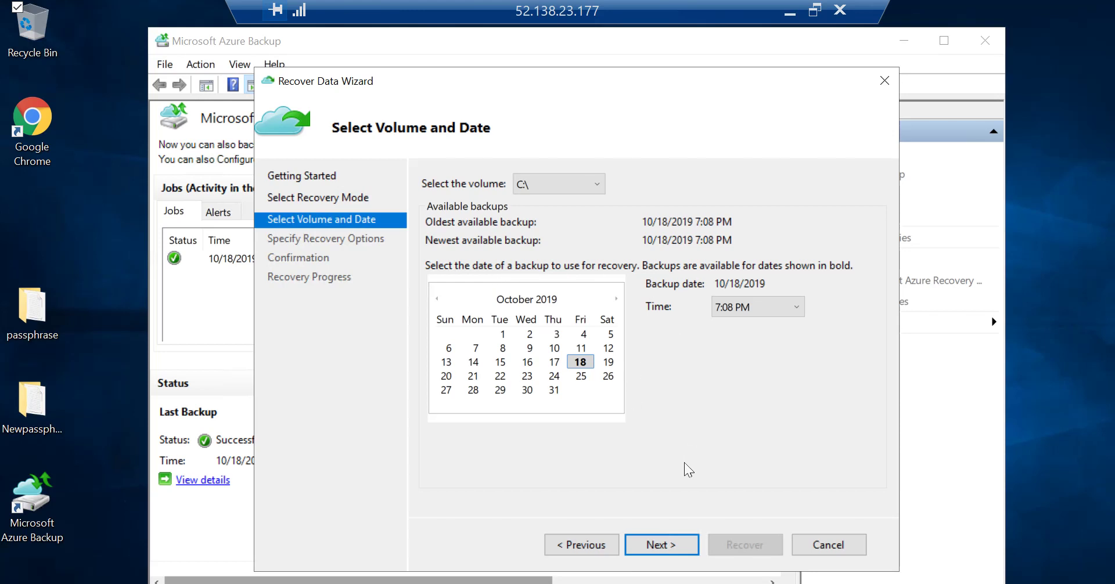
{"action": "left_click", "coordinate": [668, 542]}
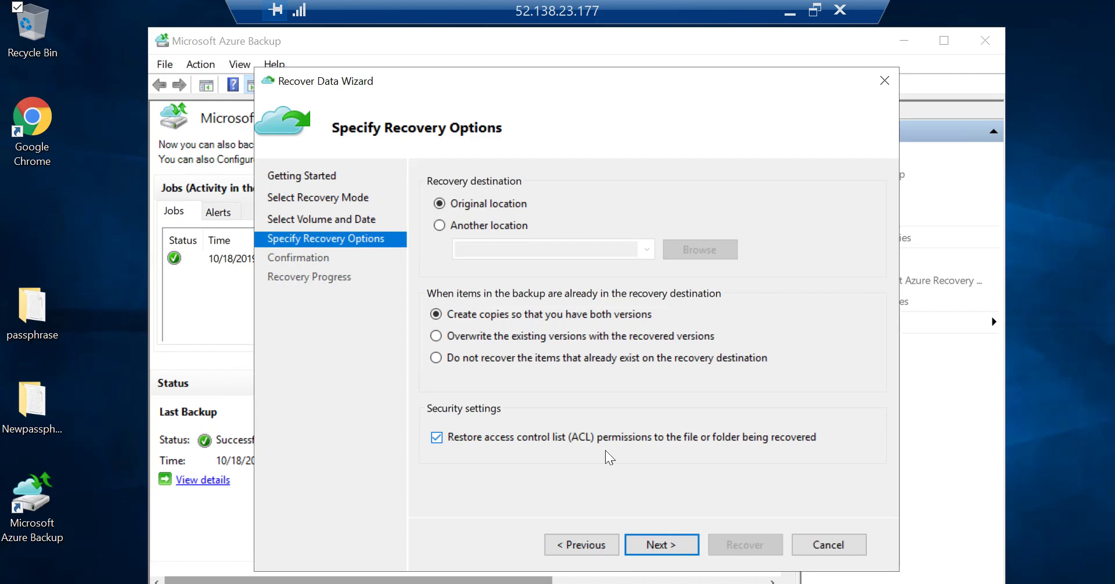
{"action": "left_click", "coordinate": [675, 550]}
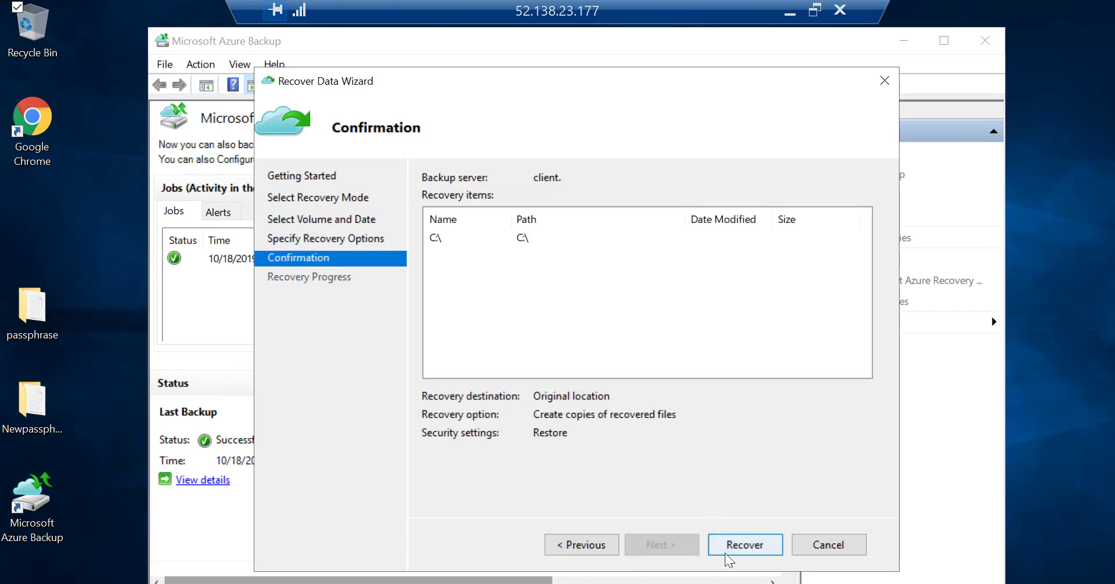
Step: Start the C:\ volume recovery and wait until the recovery job succeeds
{"action": "left_click", "coordinate": [729, 550]}
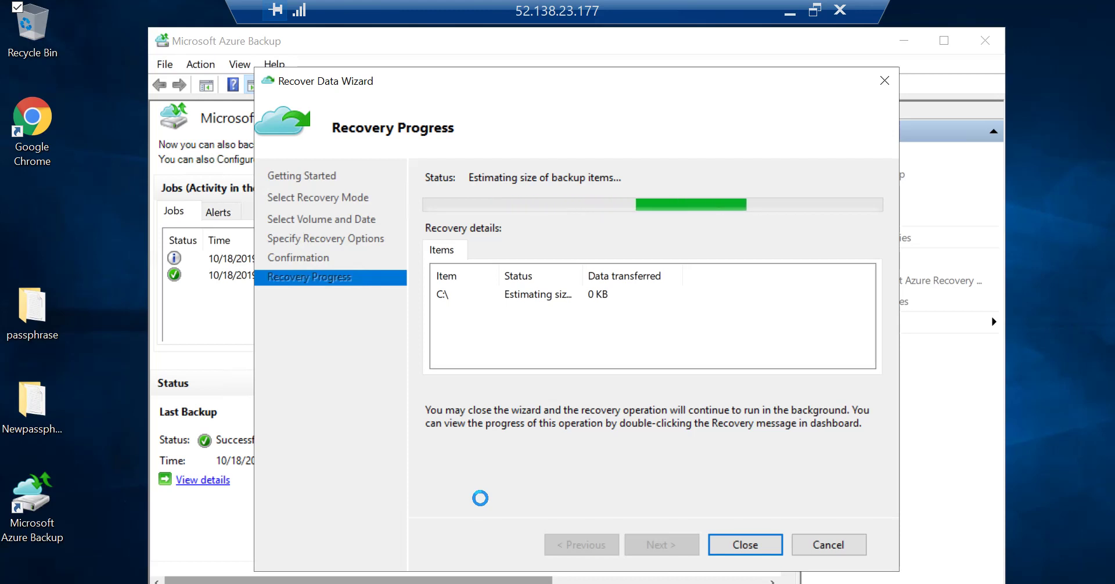
{"action": "left_click", "coordinate": [815, 10]}
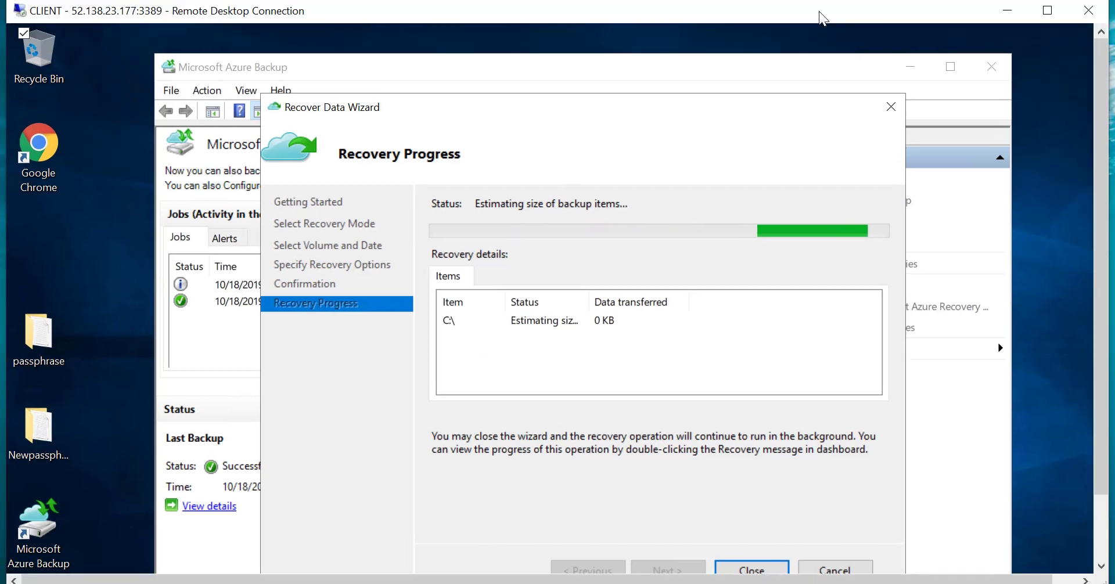
{"action": "left_click", "coordinate": [1047, 10]}
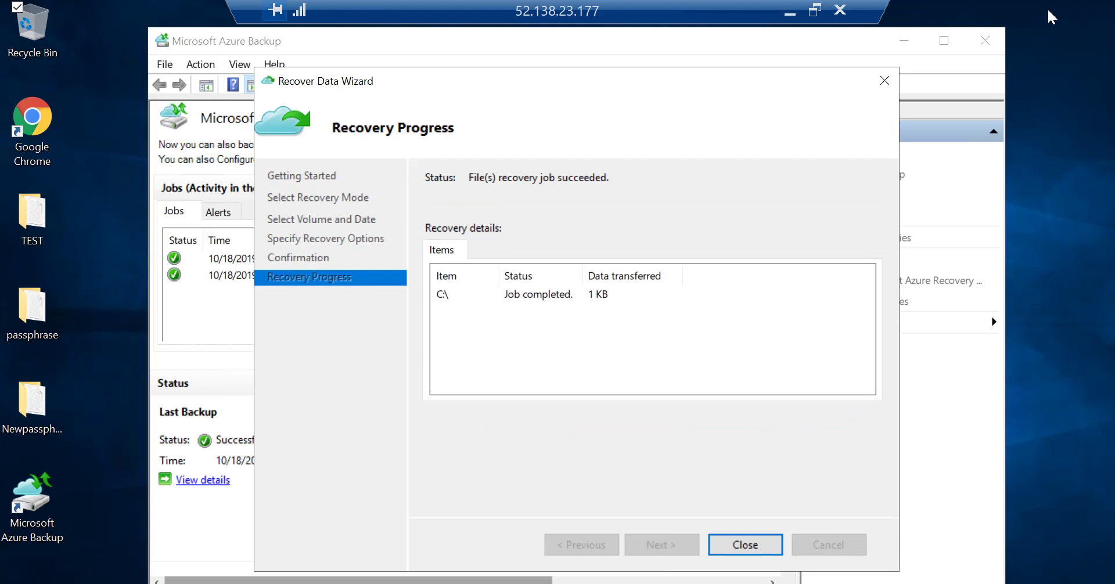
Step: Open the restored TEST folder, check the Employees file in Notepad, then close it
{"action": "double_click", "coordinate": [29, 230]}
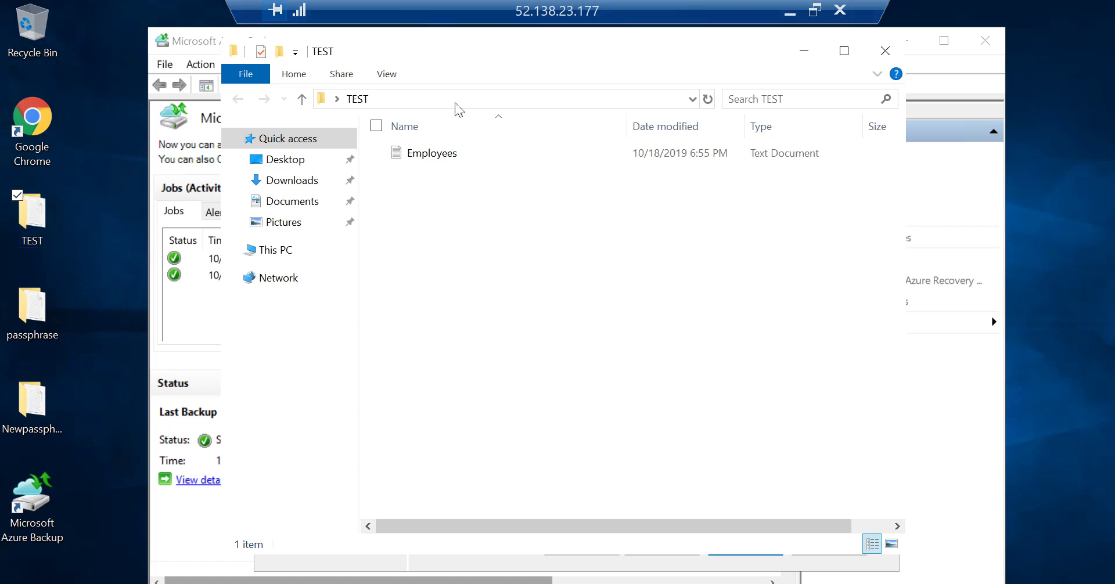
{"action": "double_click", "coordinate": [442, 156]}
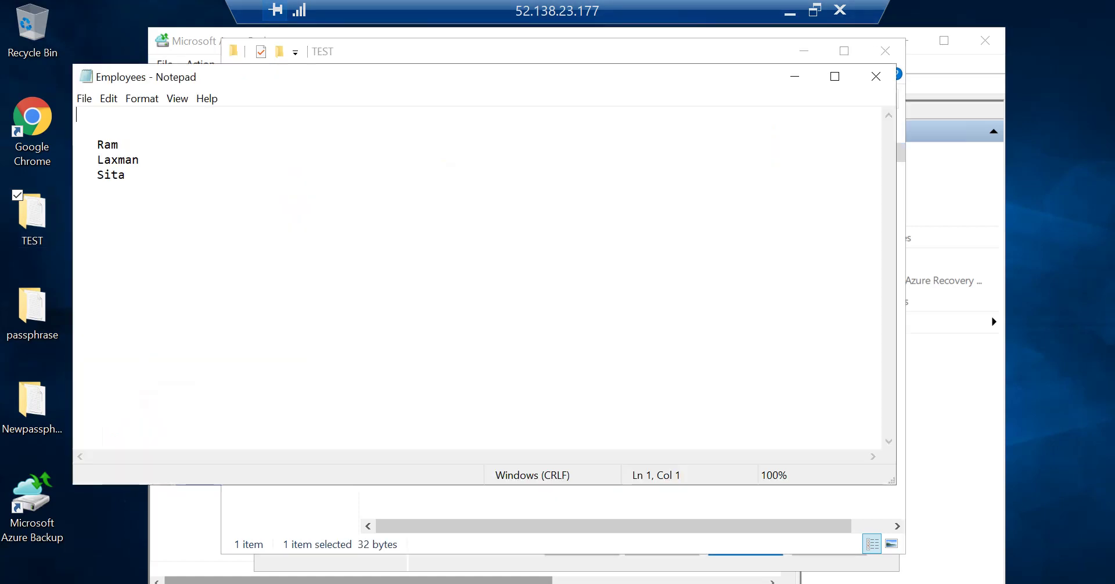
{"action": "left_click", "coordinate": [872, 87]}
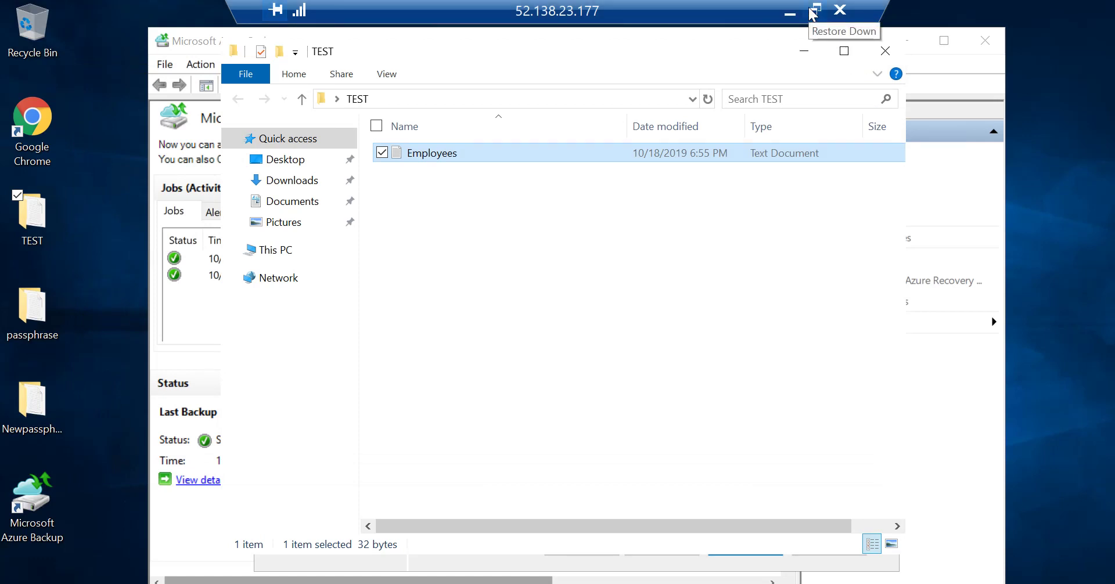